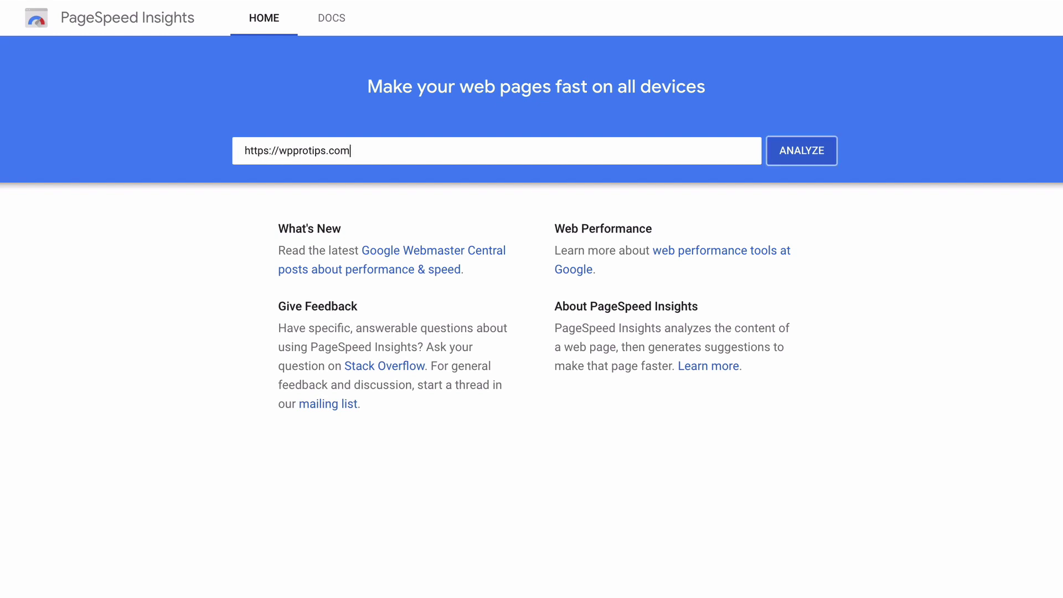
Run the PageSpeed analysis for wpprotips.com and review its score of 91.
key(Return)
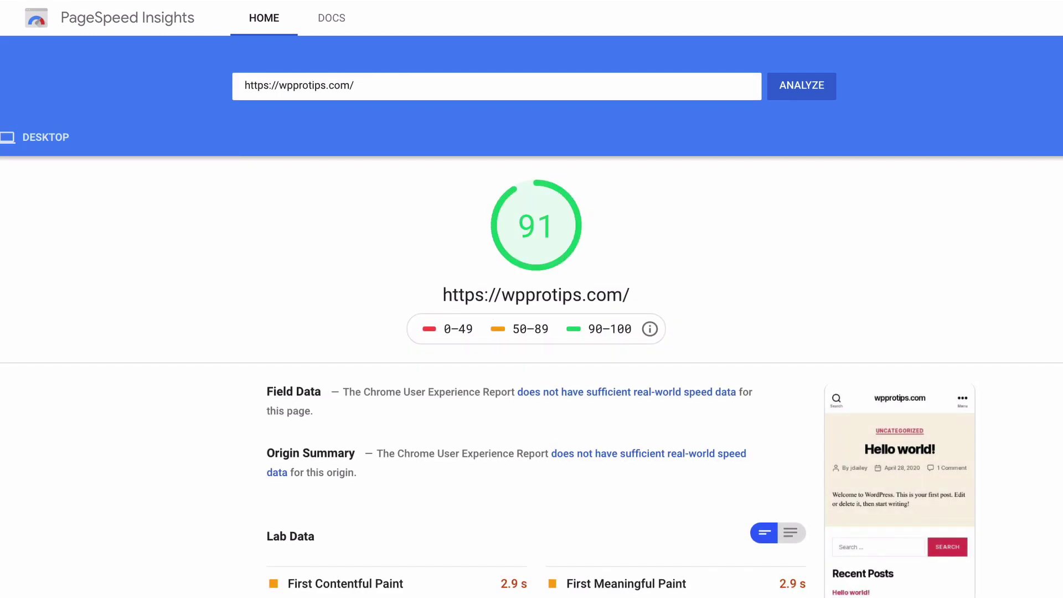
scroll(531, 333, down, 2)
scroll(531, 332, down, 1)
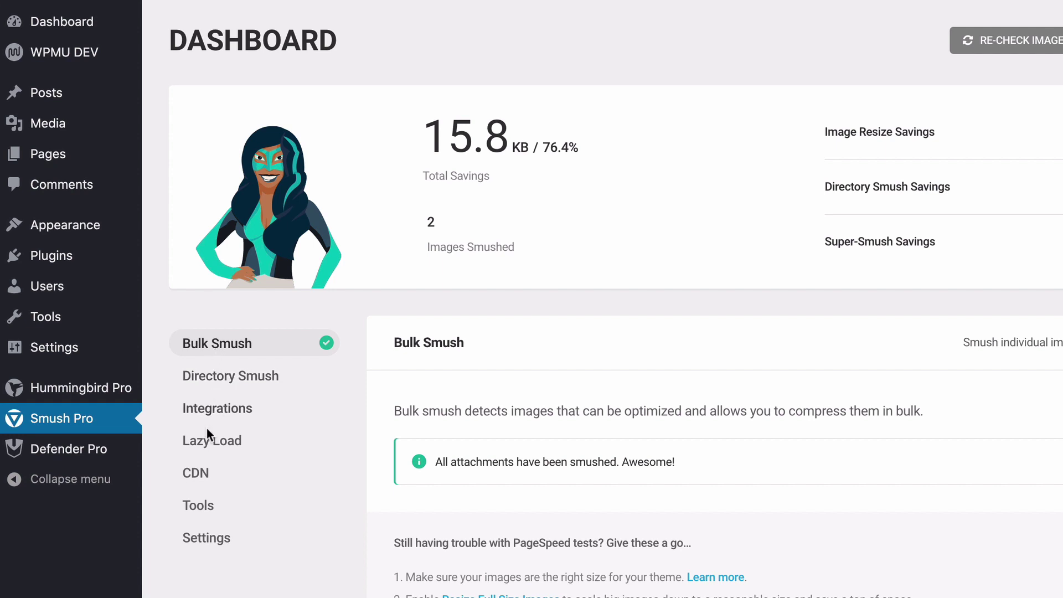
Go to Smush Pro's CDN page and activate the image CDN.
click(208, 473)
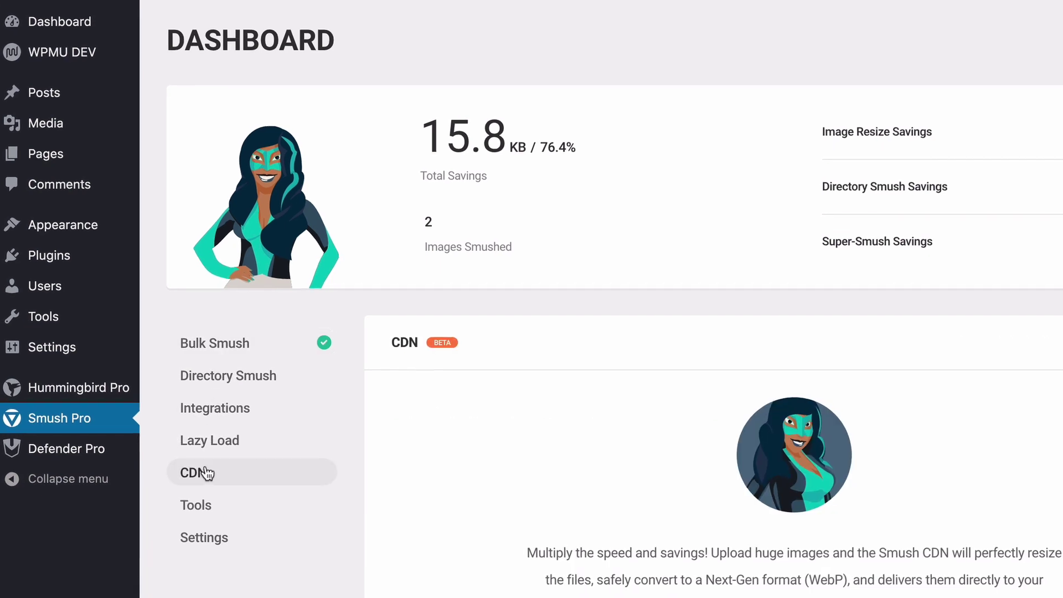
scroll(58, 442, down, 3)
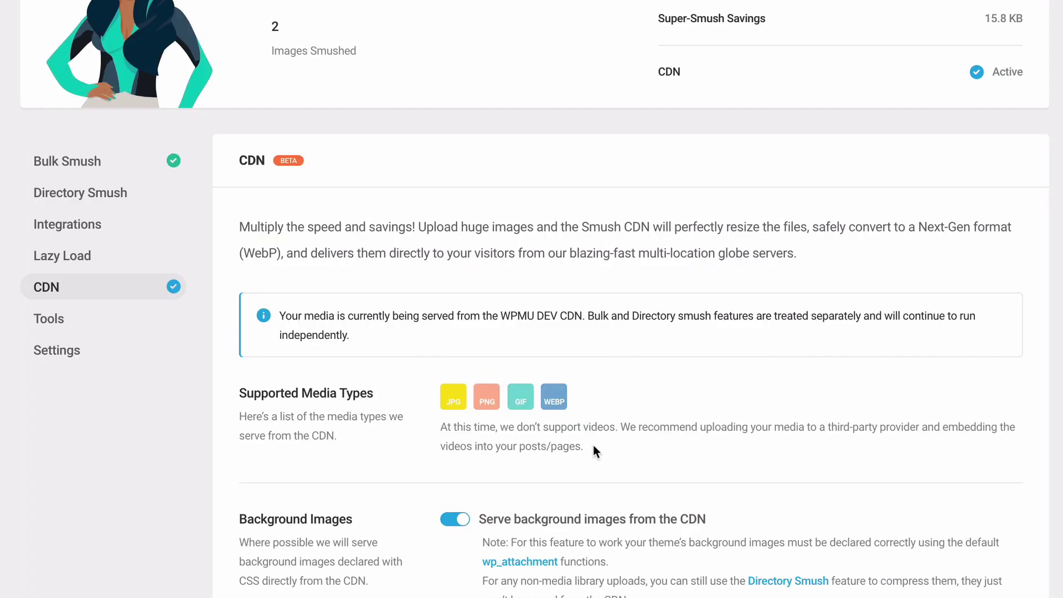
scroll(593, 445, down, 1)
scroll(594, 445, down, 2)
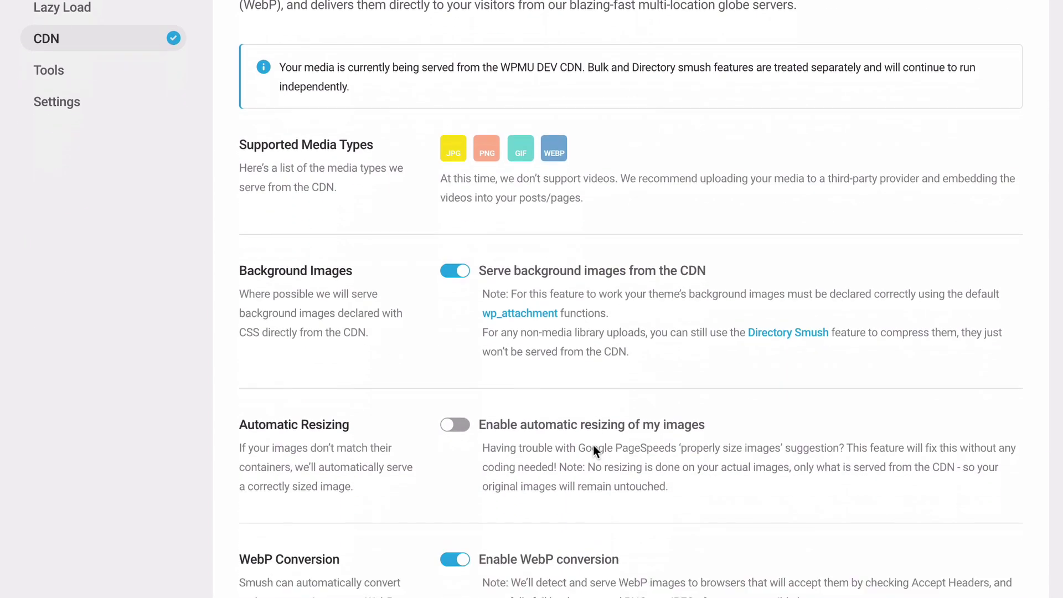
scroll(593, 445, down, 1)
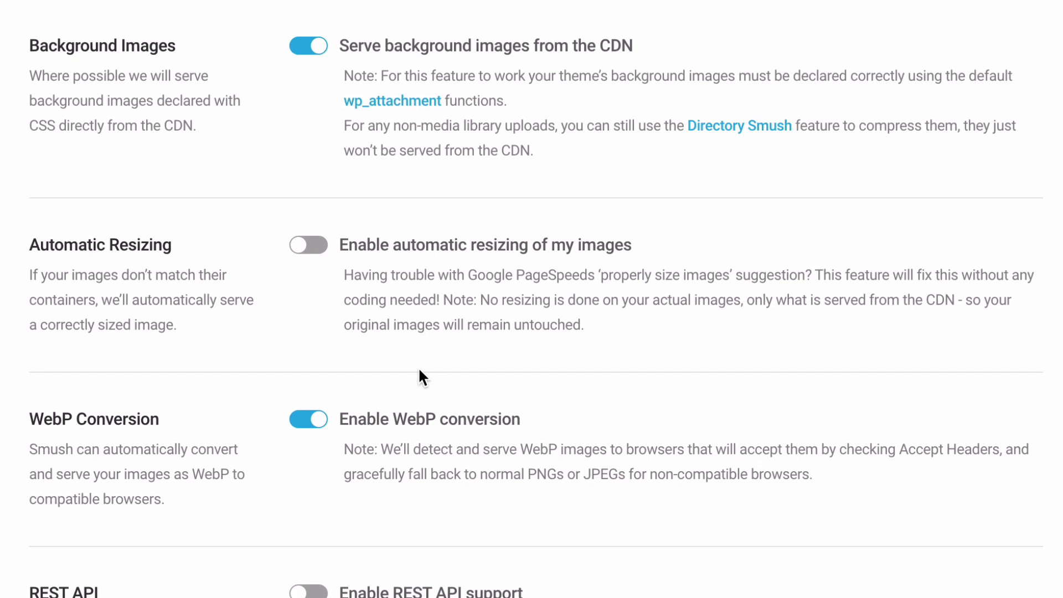
Enable Automatic Resizing and highlight the wp_attachment note under Background Images.
click(321, 253)
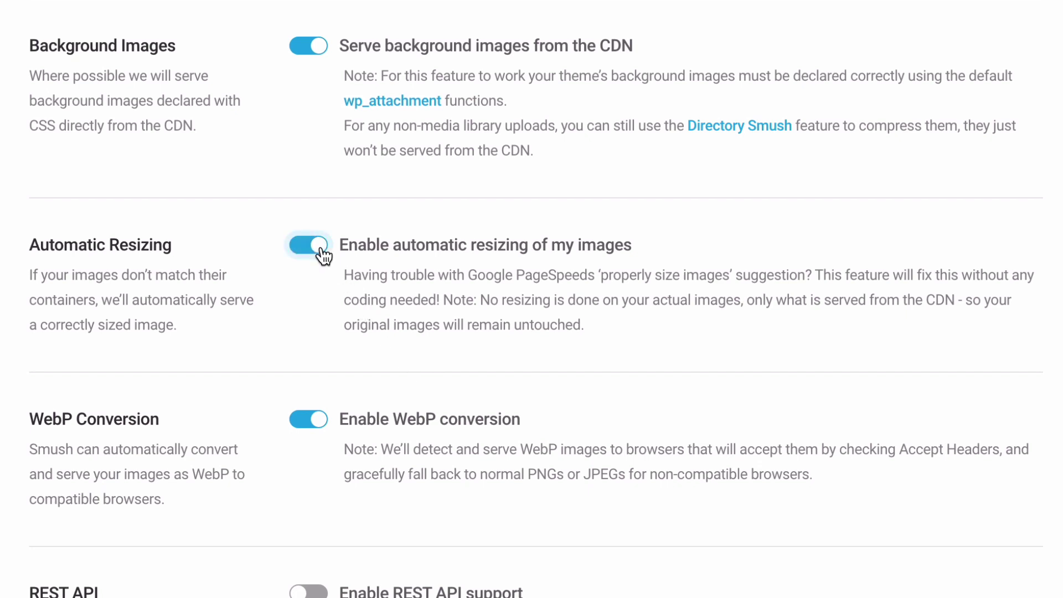
scroll(322, 255, down, 3)
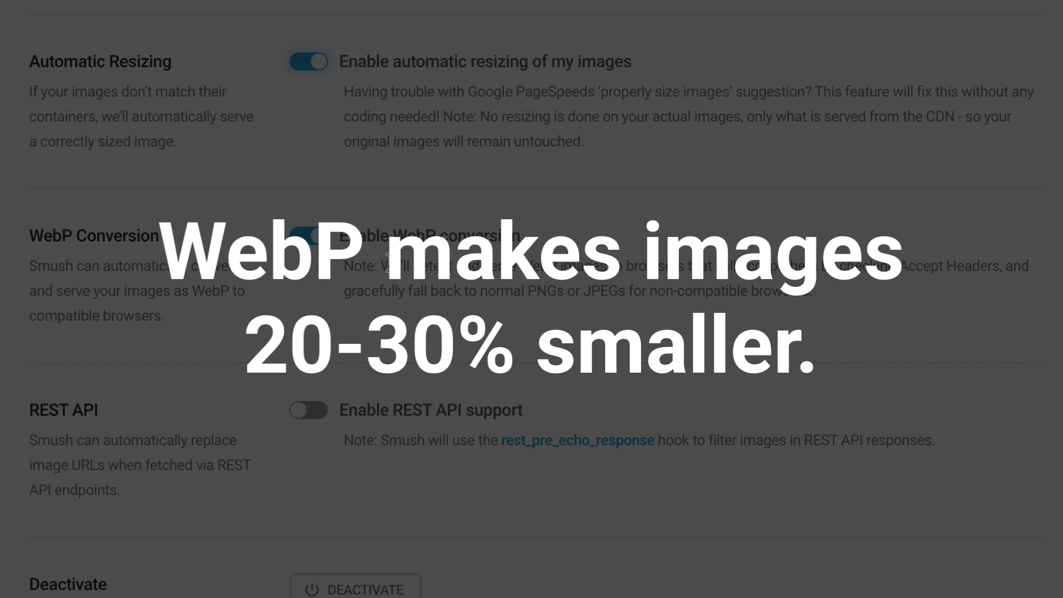
scroll(390, 263, up, 1)
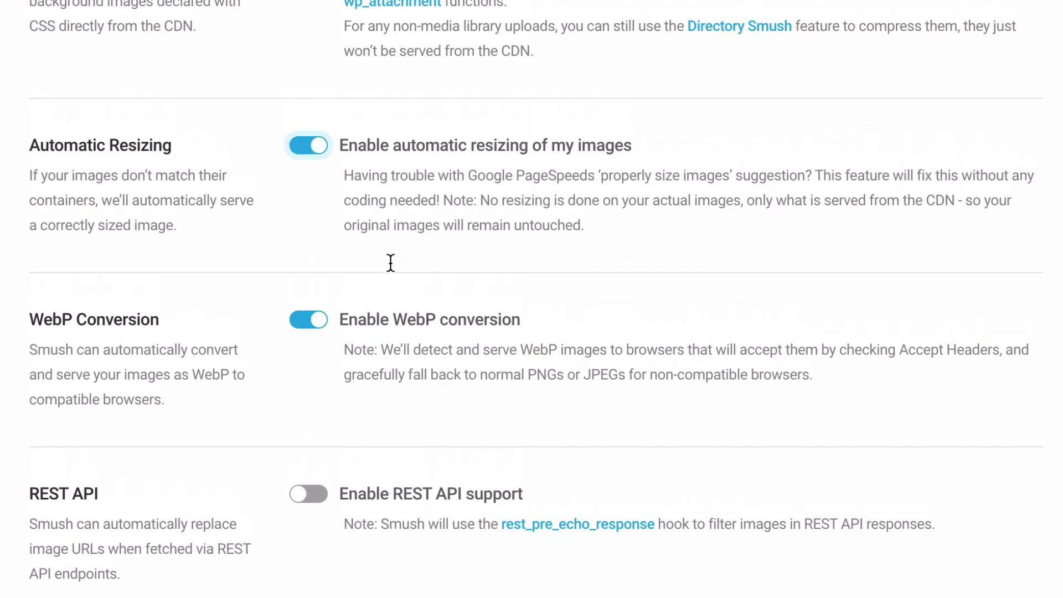
scroll(391, 263, up, 2)
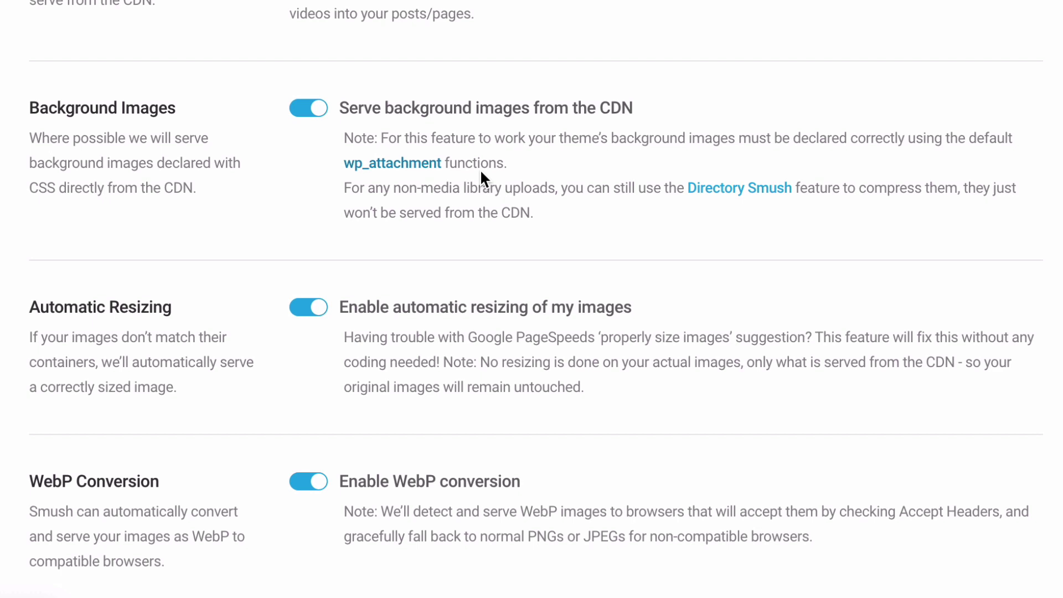
drag(513, 165, 343, 167)
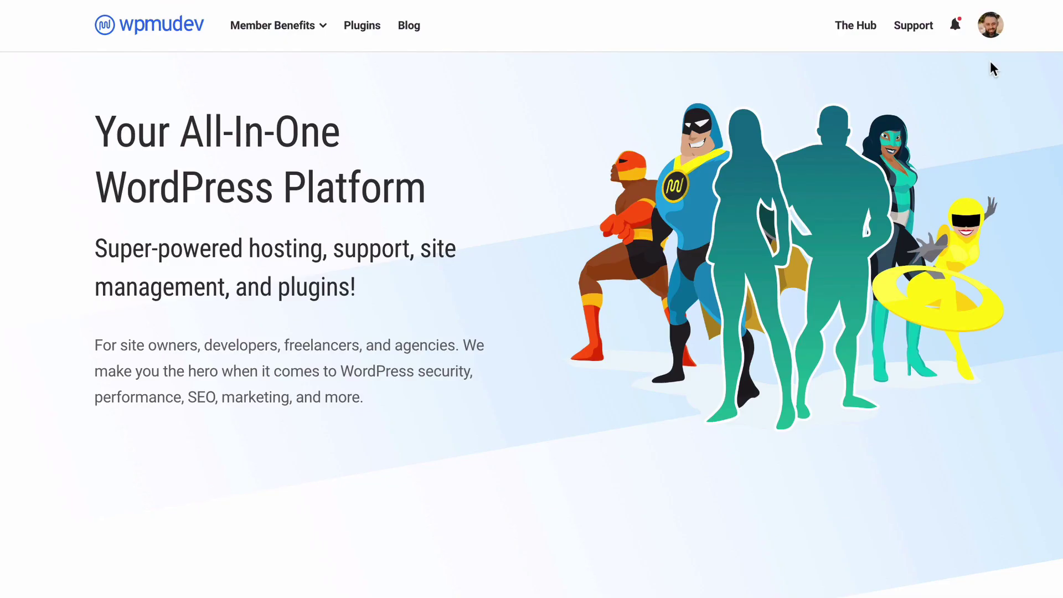
Go to My Account on the WPMU DEV website to review add-on usage.
click(993, 40)
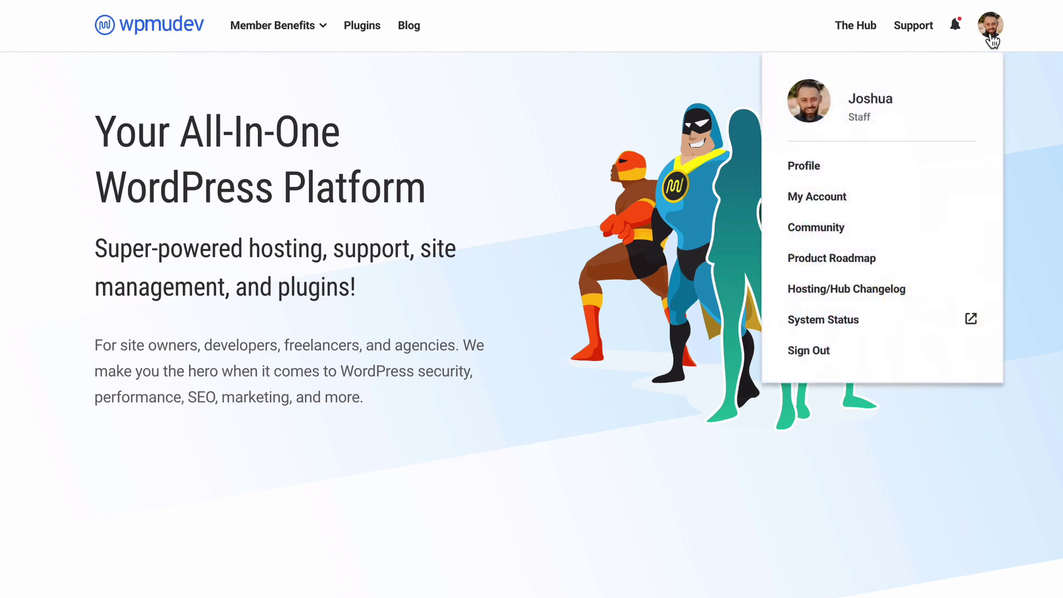
click(821, 205)
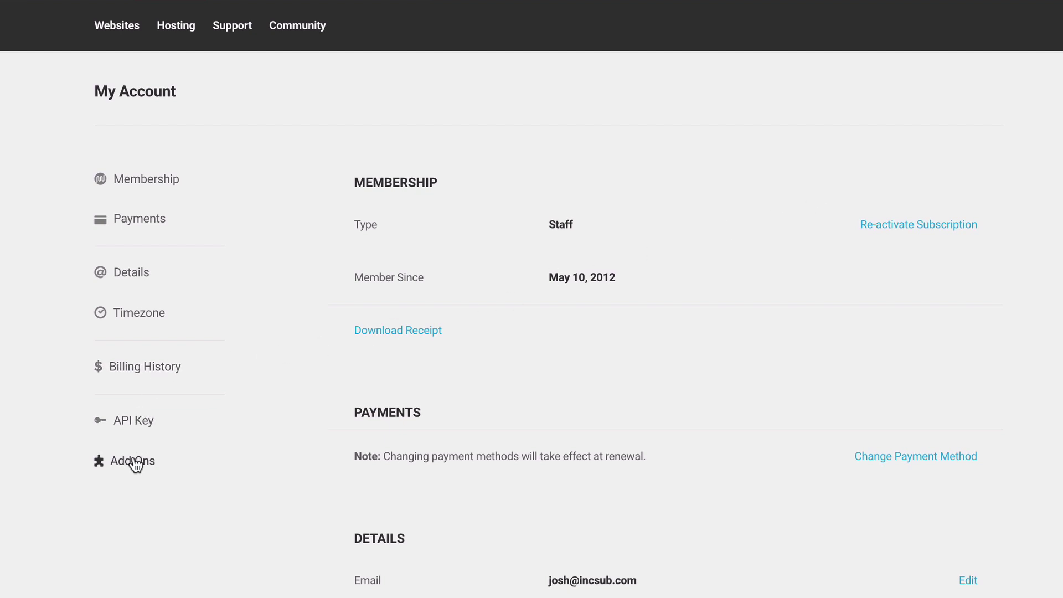
scroll(133, 456, down, 5)
scroll(132, 456, down, 10)
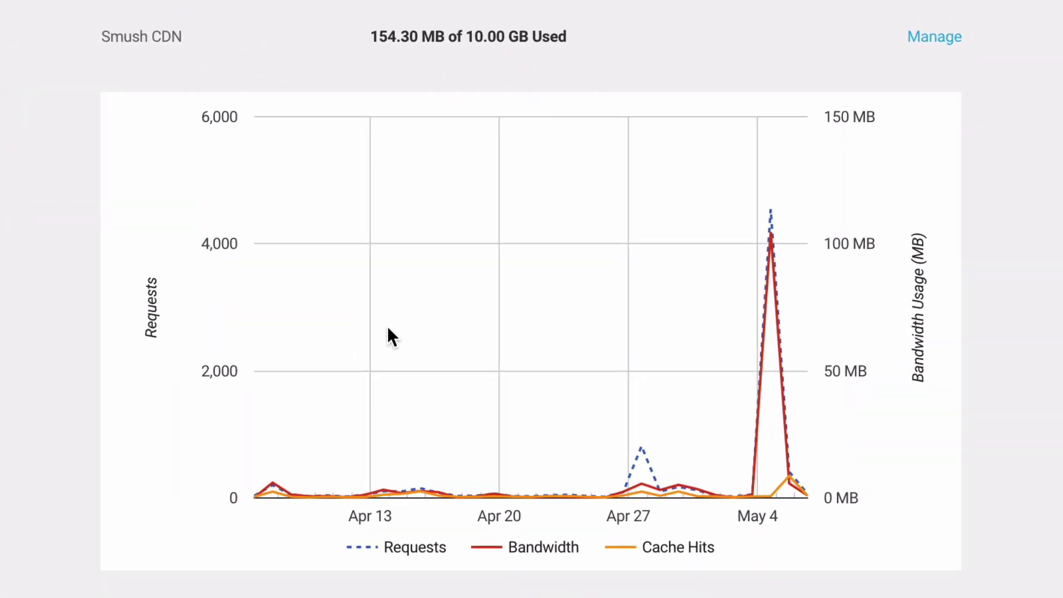
Manage the Smush CDN add-on and select the 500GB ($30.00/m) plan.
click(944, 123)
click(727, 249)
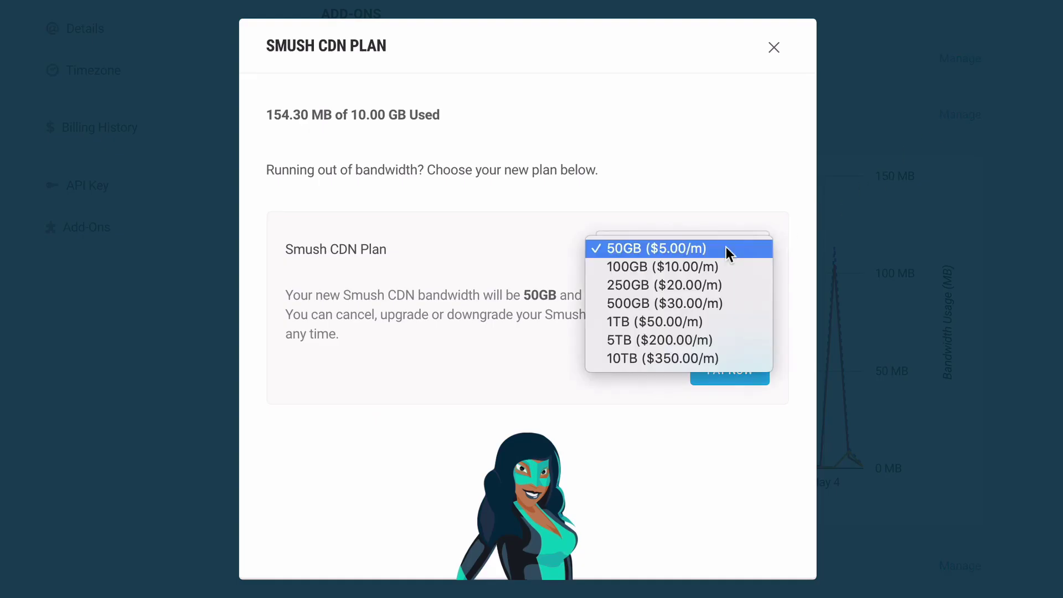
click(713, 303)
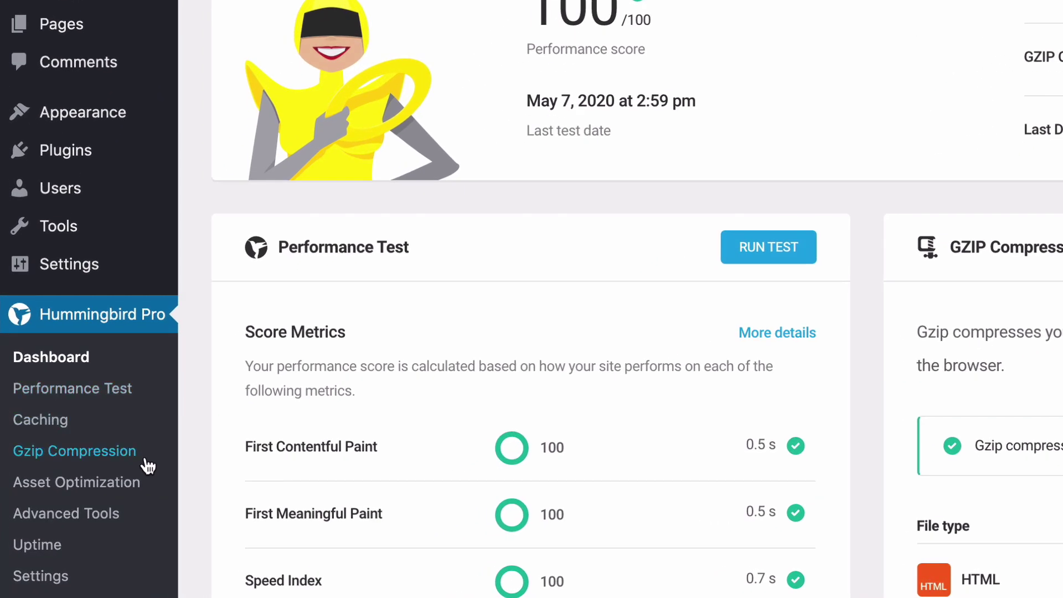
Activate Asset Optimization, starting its file check with WPMU DEV CDN storage kept on.
click(140, 485)
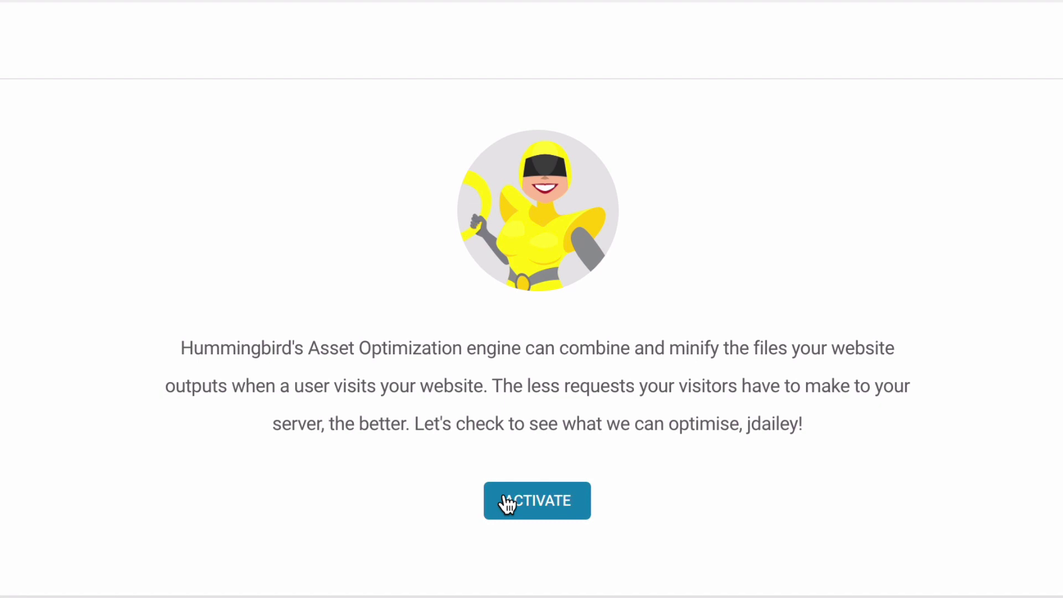
click(506, 505)
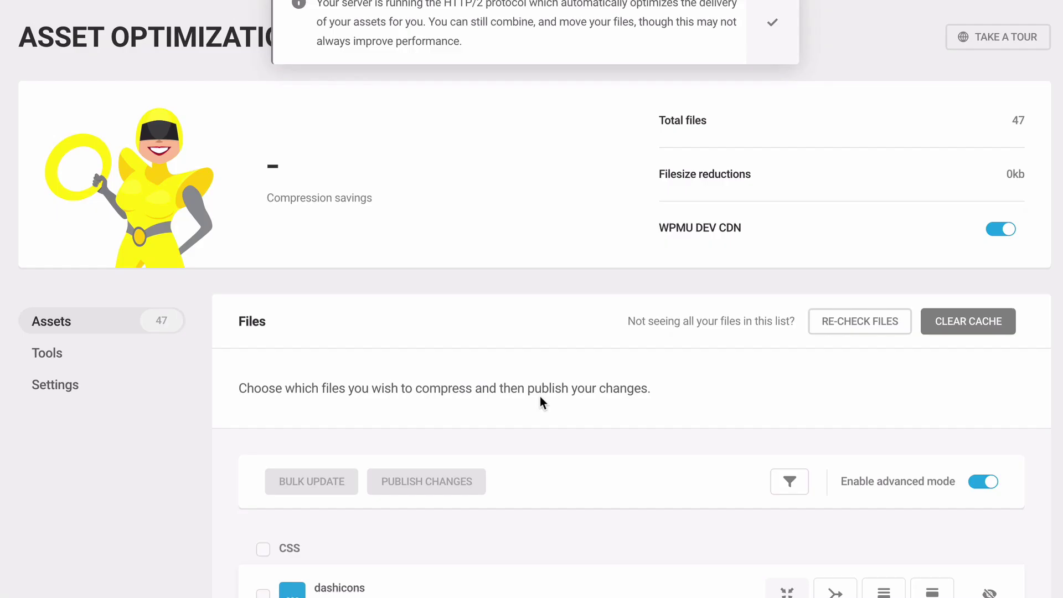
Show Asset Optimization's Settings with the Enable WPMU DEV CDN option turned on.
click(72, 397)
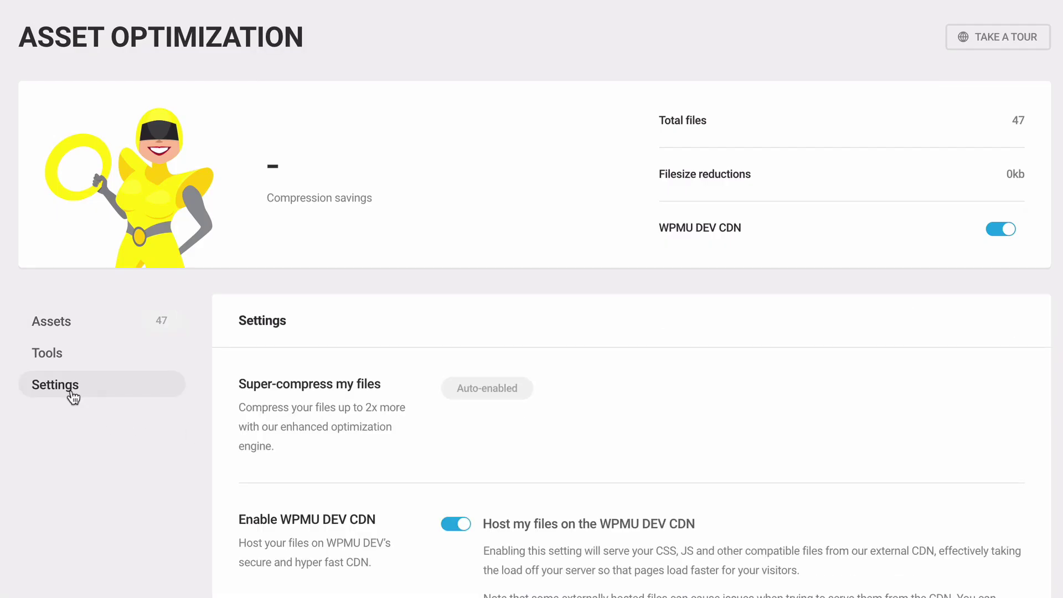
scroll(287, 388, down, 1)
scroll(286, 388, down, 2)
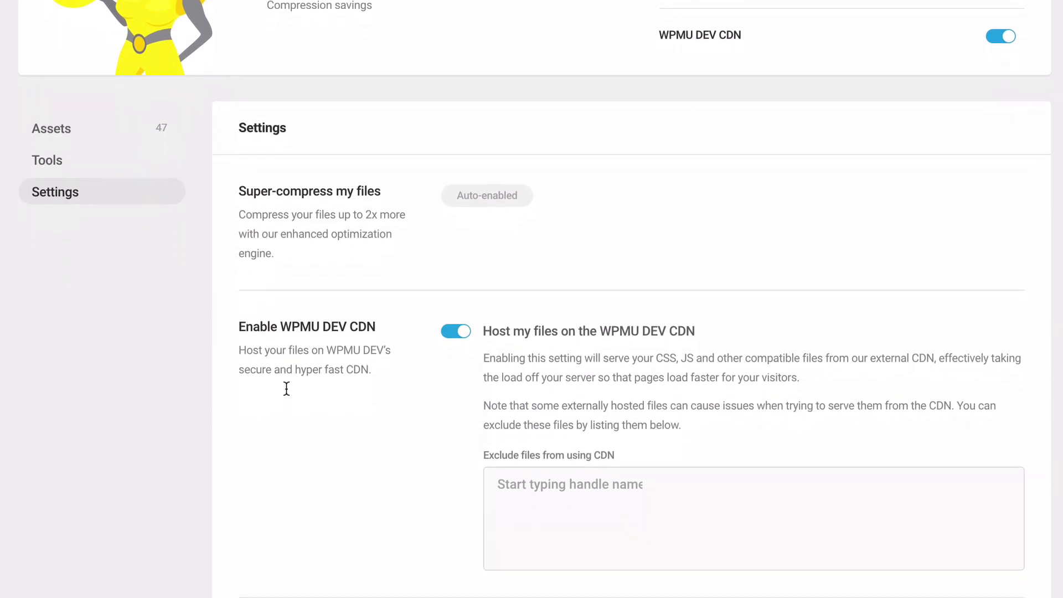
scroll(286, 387, down, 2)
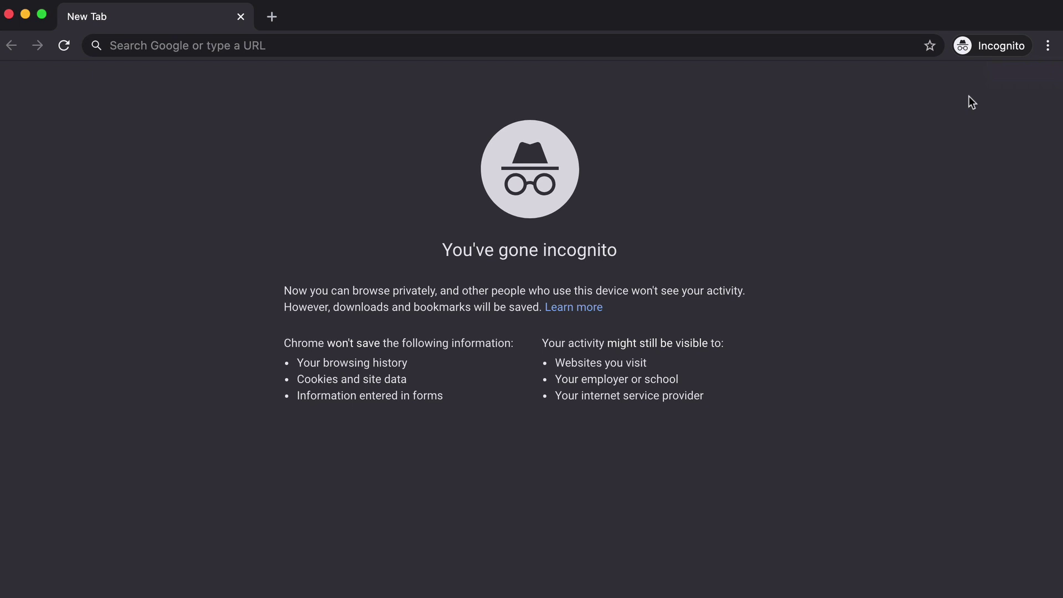
Load smushy.wpmudev.host in an incognito window and inspect the cassette image's code.
click(1000, 51)
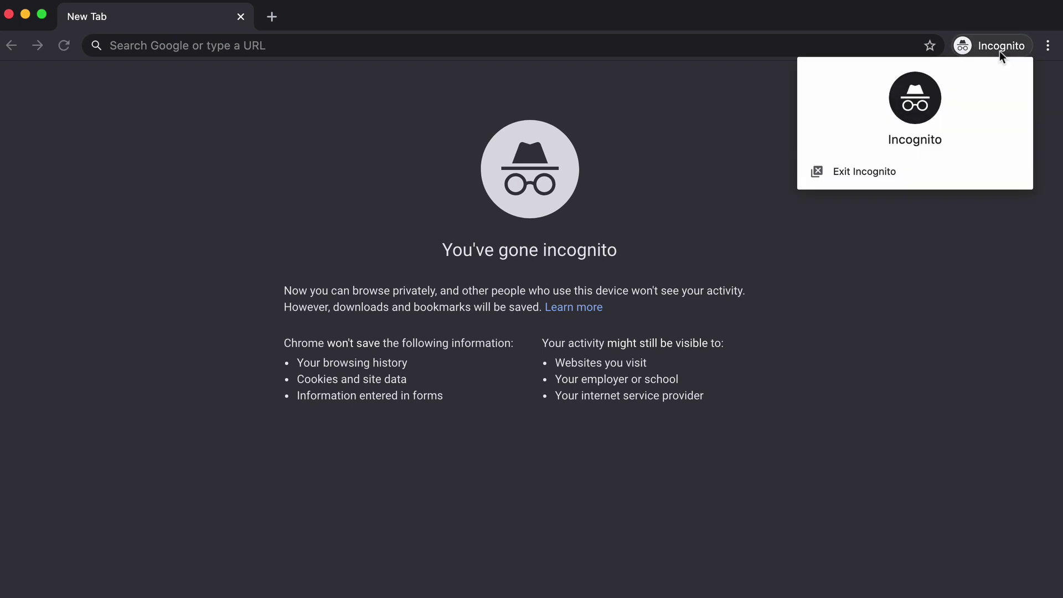
click(883, 46)
text(smushy.wpmudev.host)
key(Return)
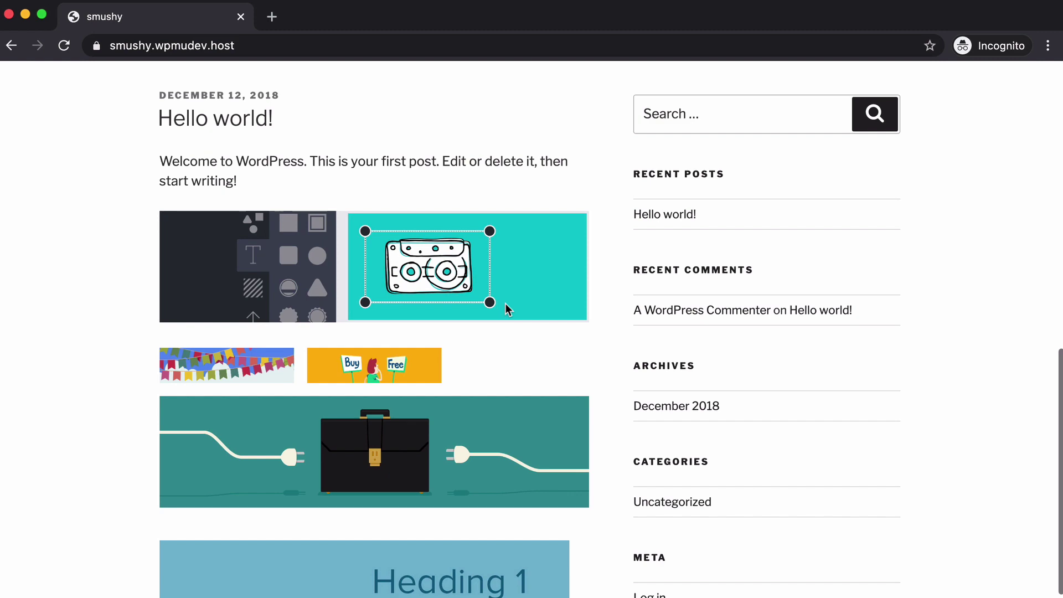
right_click(505, 305)
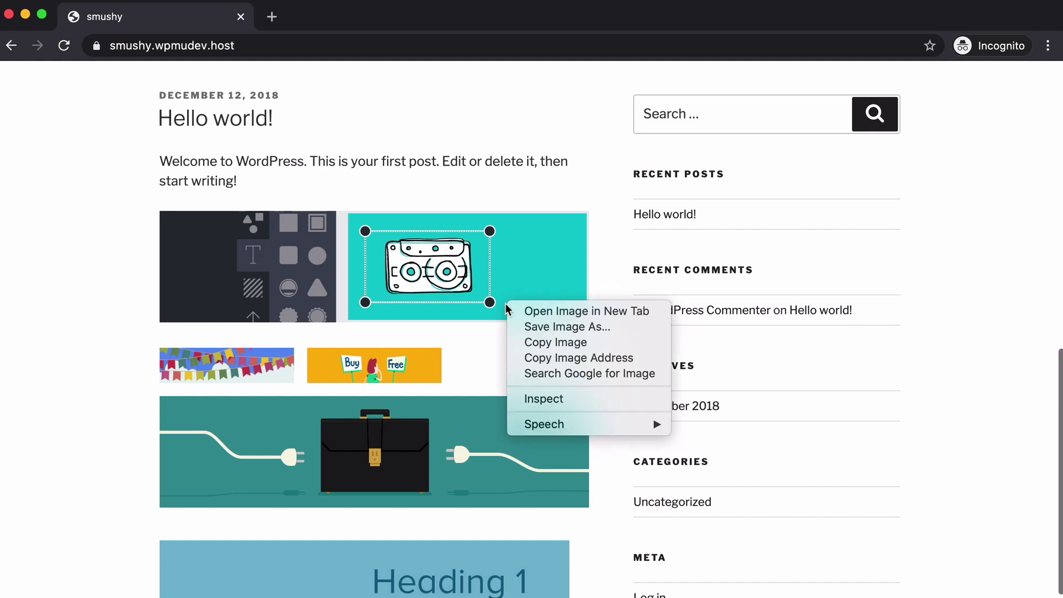
click(546, 398)
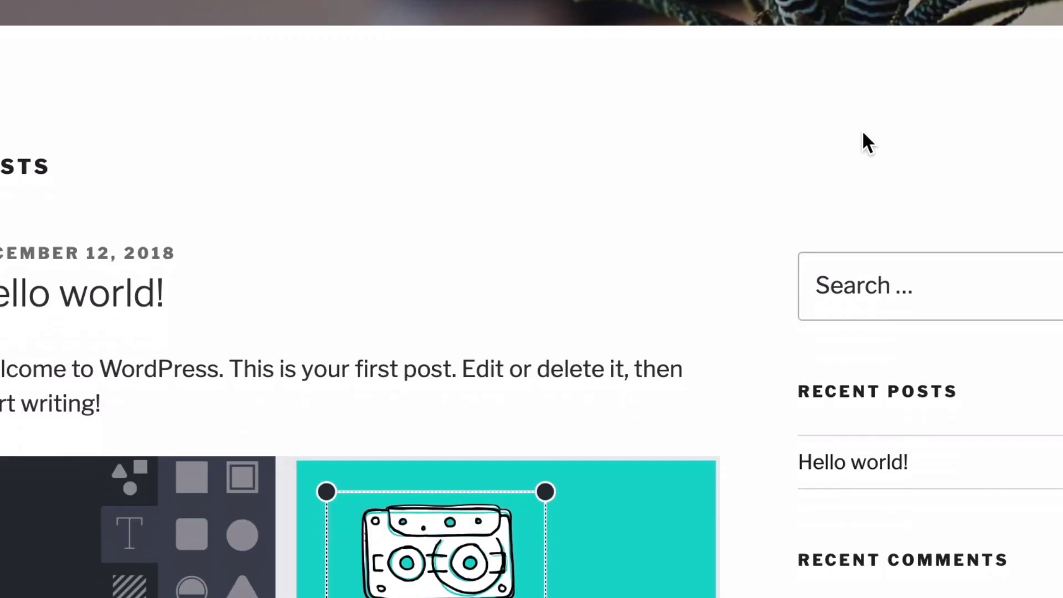
View the page source and search it for hb.wpmucdn.
right_click(534, 140)
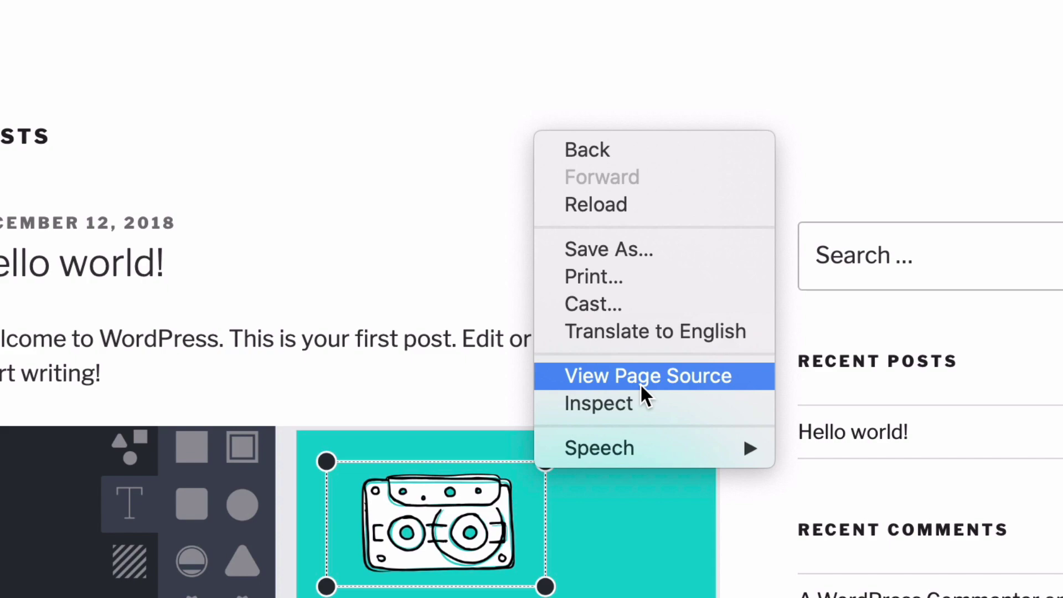
click(648, 398)
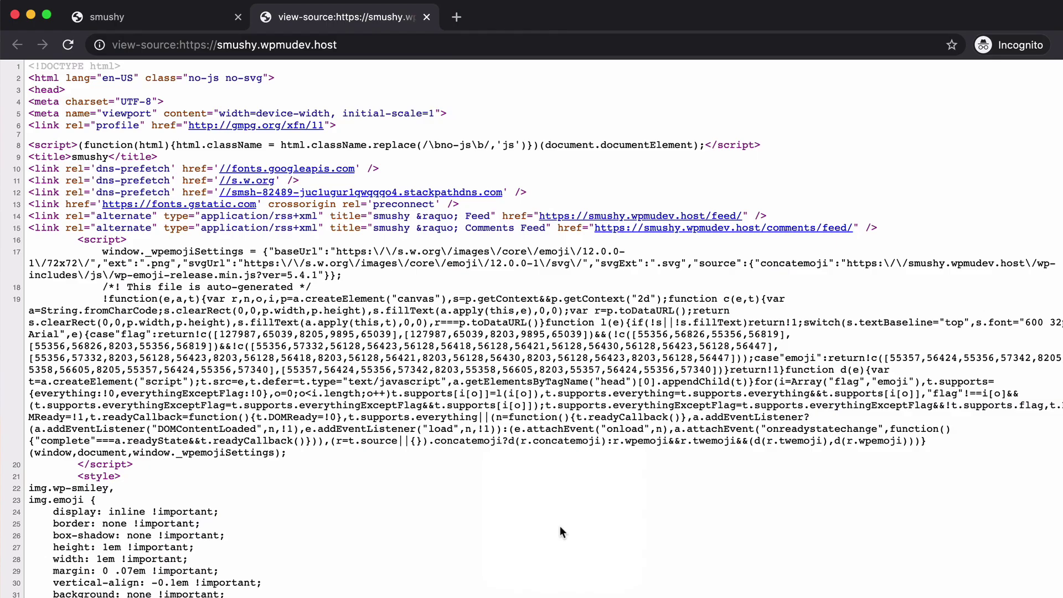
key(ctrl+f)
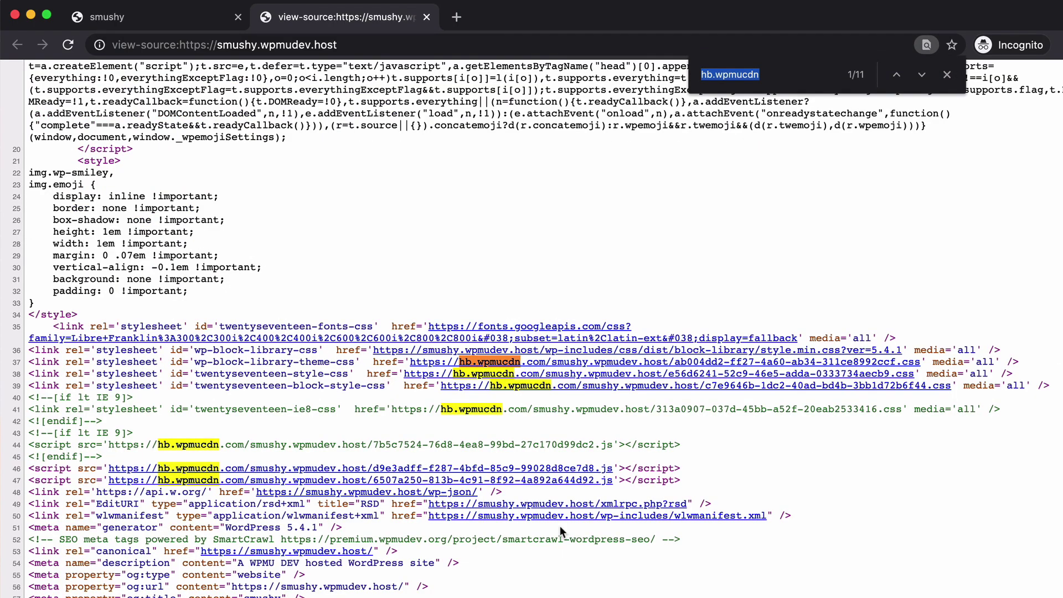